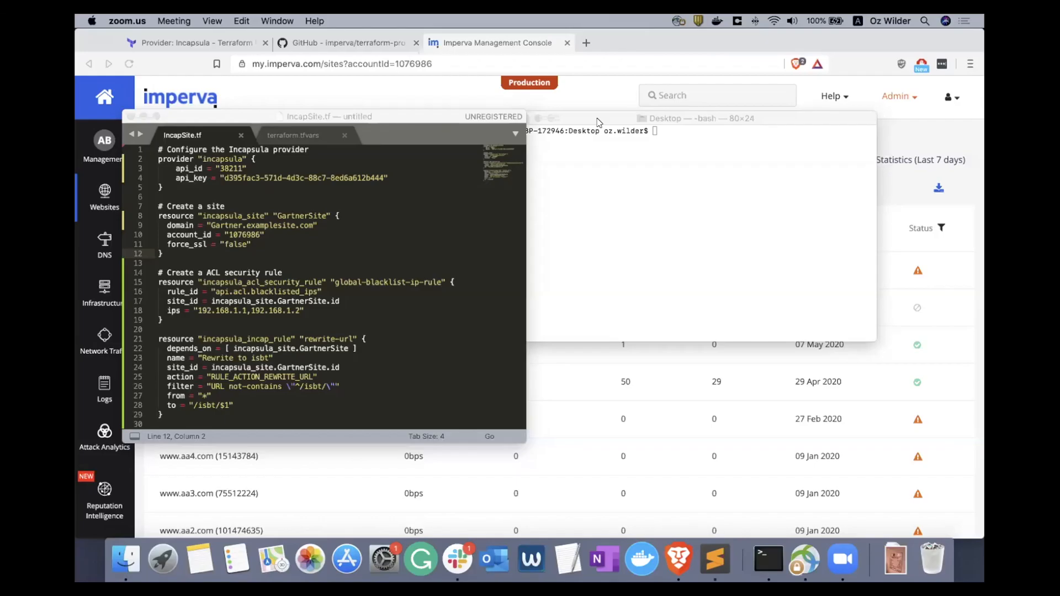
- Place the Terminal window beside the editor and bring up the Incapsula provider docs
left_click_drag(597, 118, 635, 132)
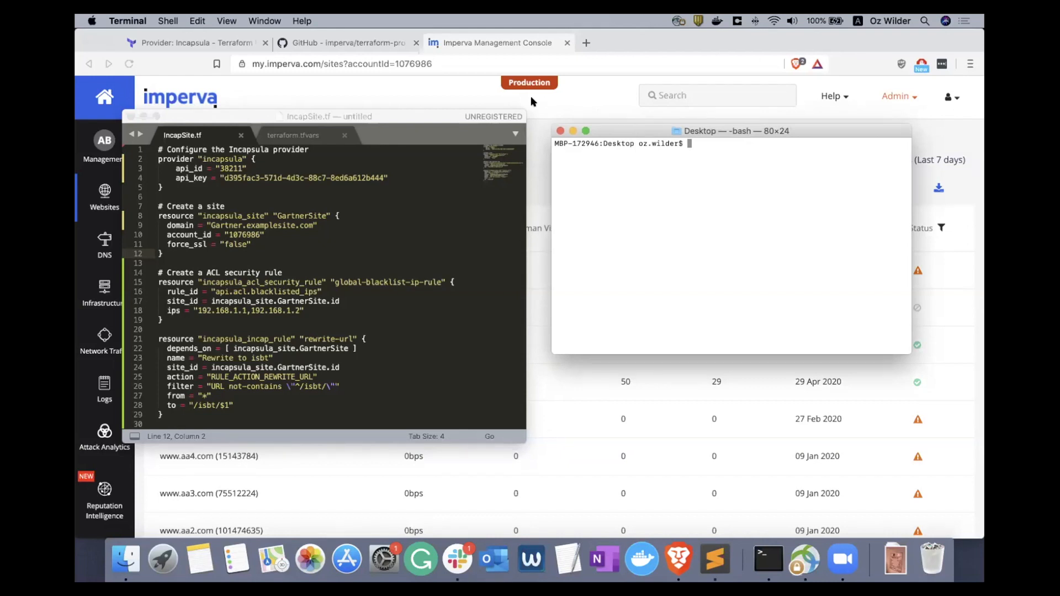
left_click(203, 43)
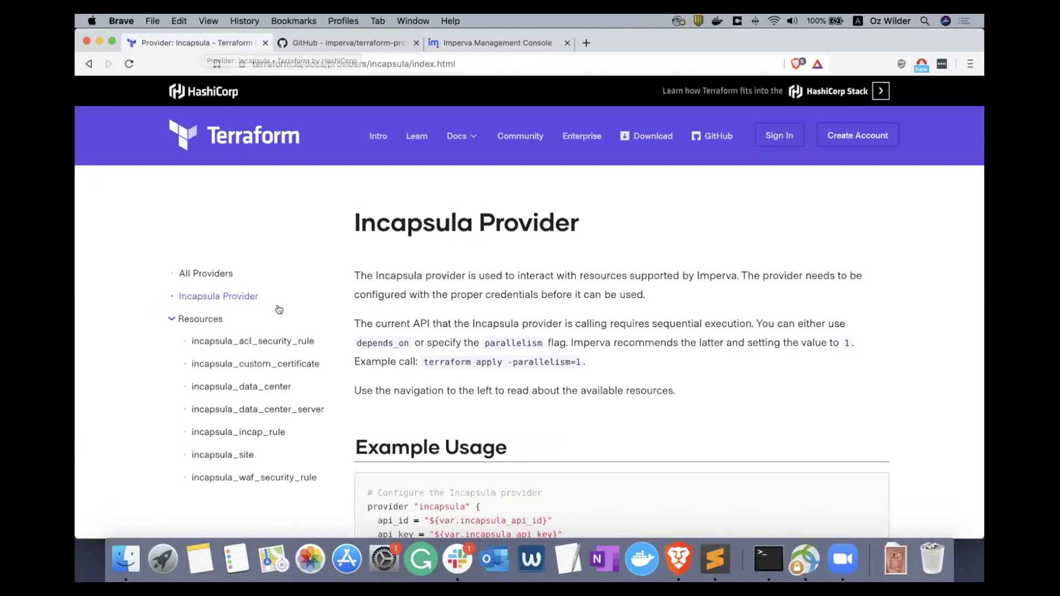
scroll(329, 315, "down", 3)
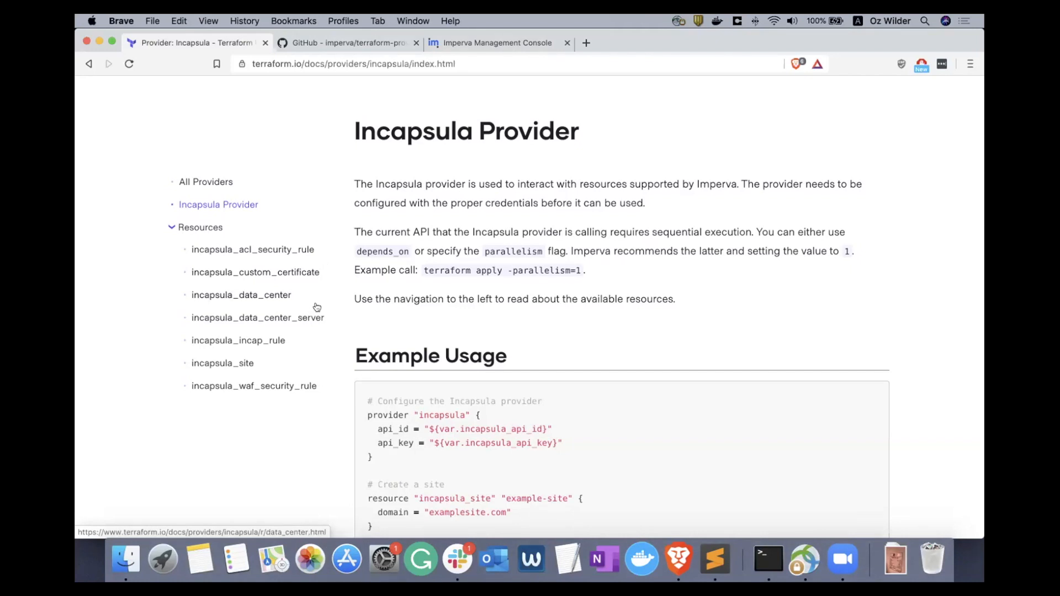
scroll(260, 359, "down", 1)
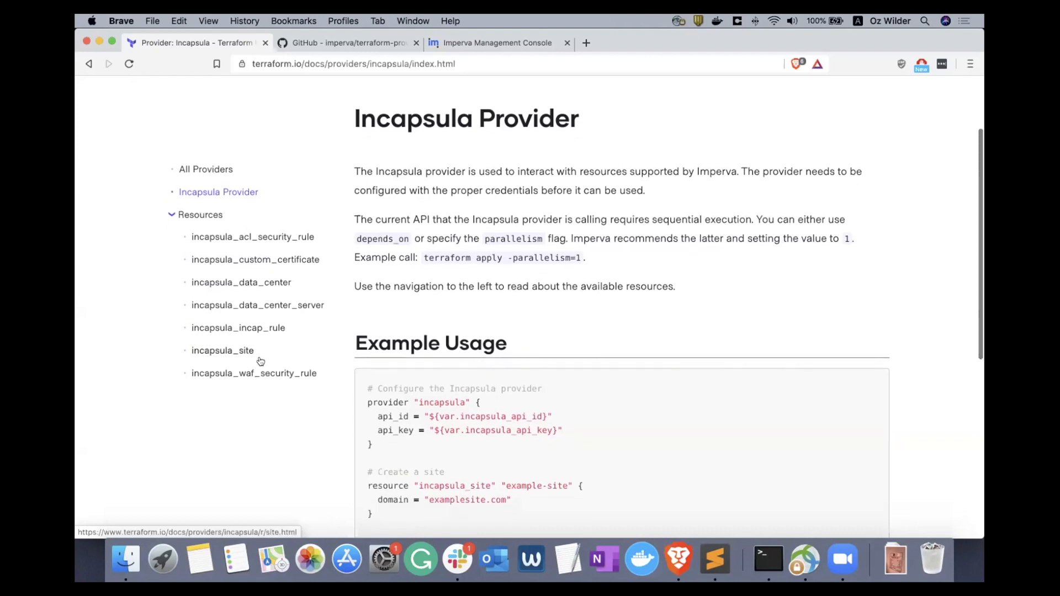
scroll(260, 359, "down", 1)
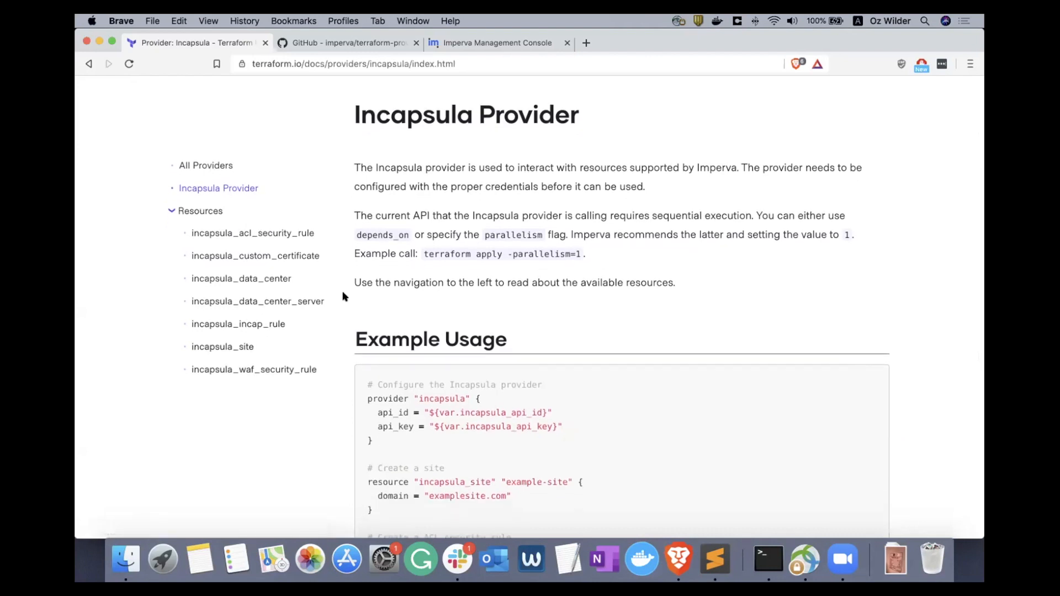
scroll(345, 297, "up", 2)
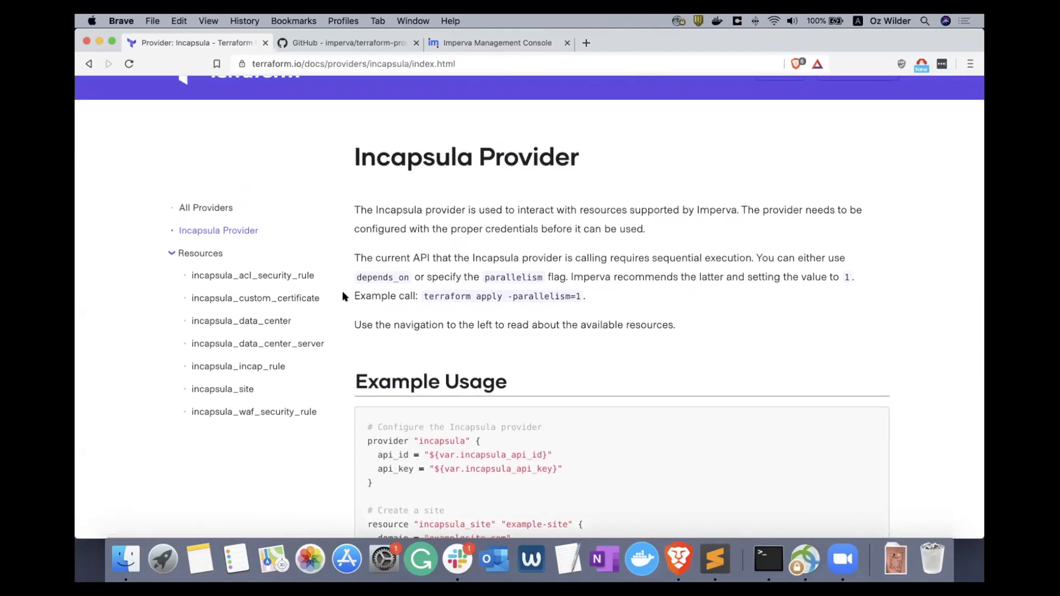
- Review the provider's GitHub repo, reload the Imperva websites list, then switch toward the editor
left_click(349, 42)
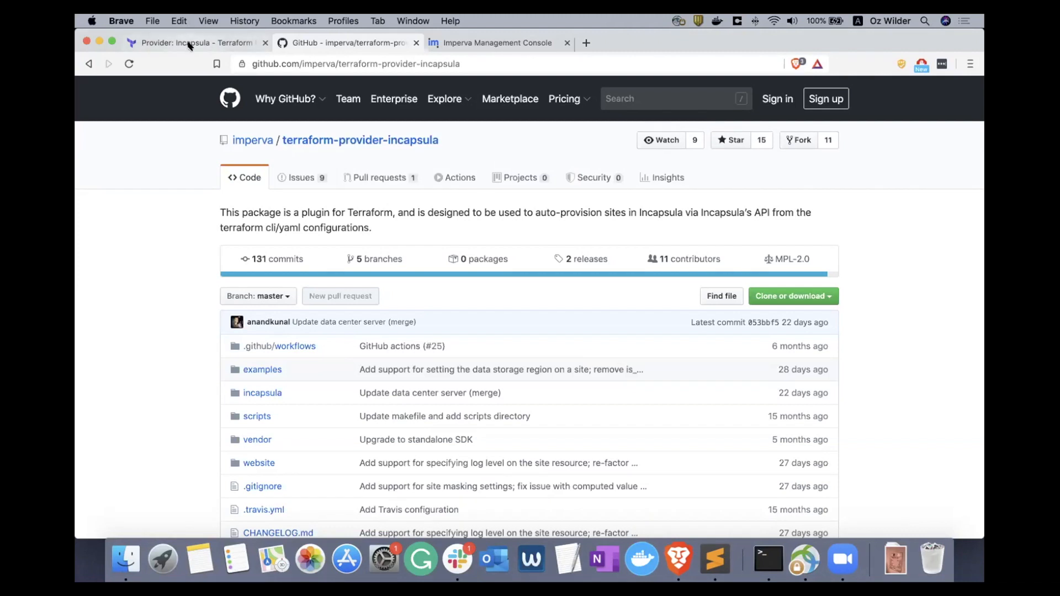
left_click(447, 43)
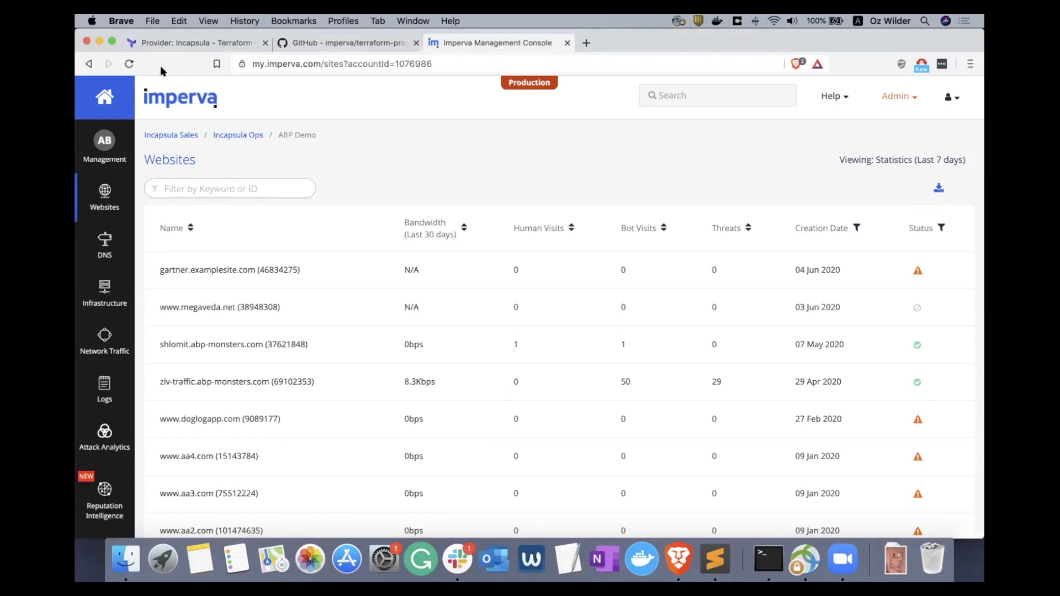
left_click(128, 63)
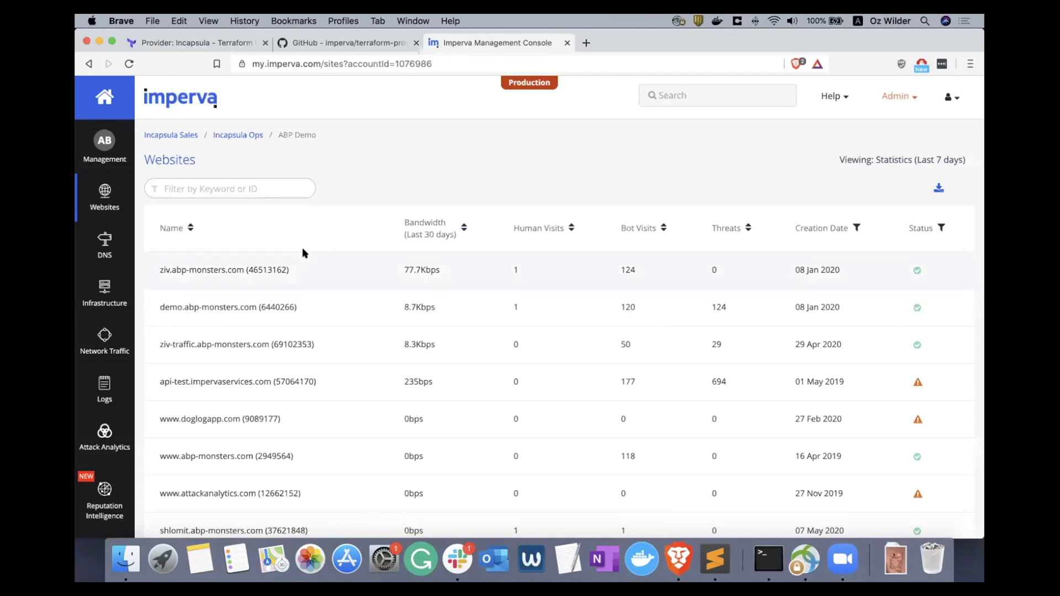
key("super+Tab")
key("Tab")
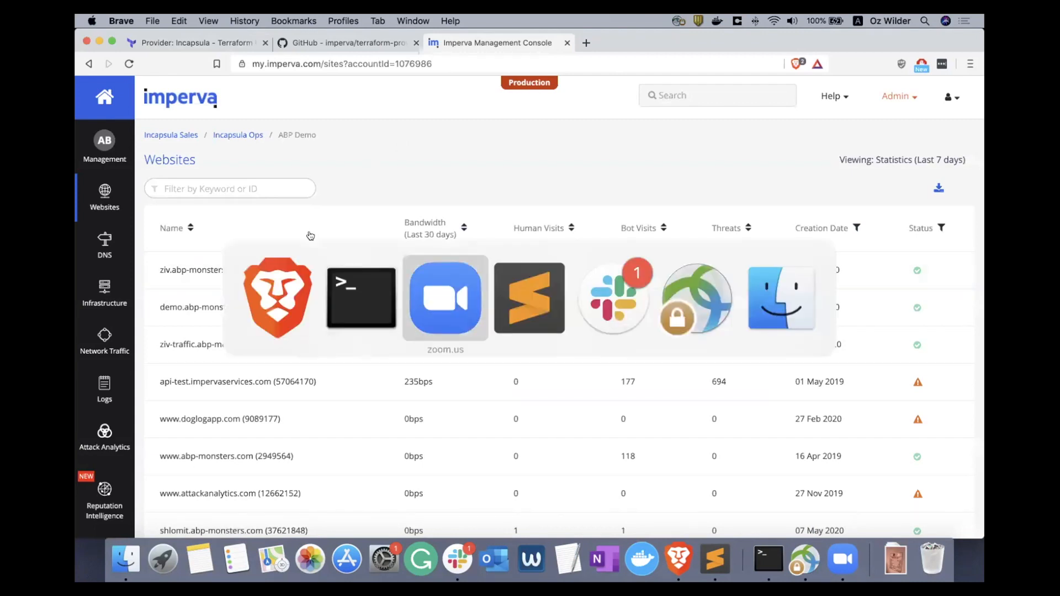
- Bring the Sublime Text editor with IncapSite.tf to the front
key("Tab")
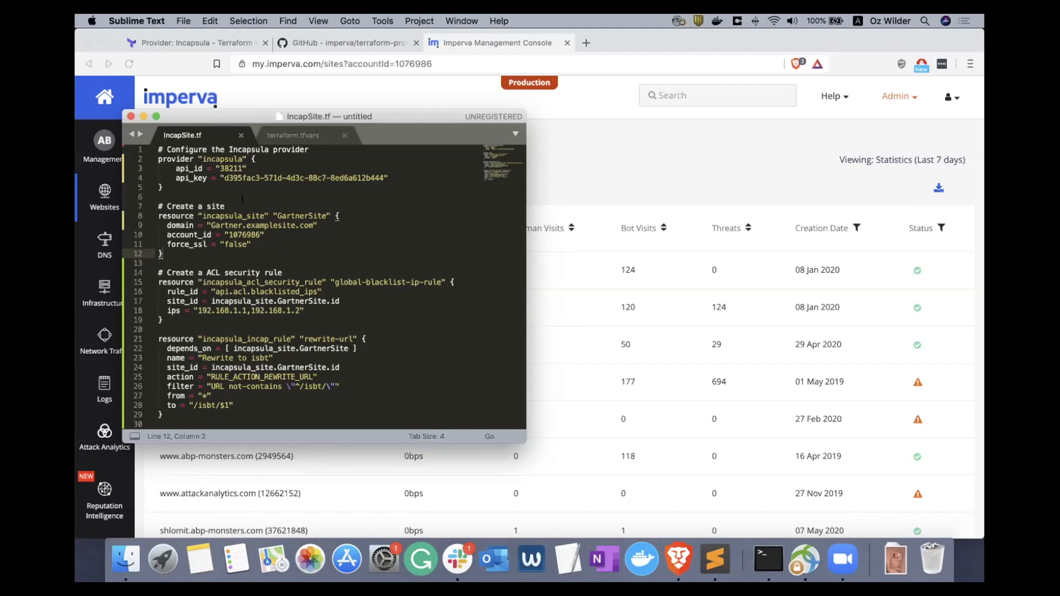
scroll(243, 201, "down", 1)
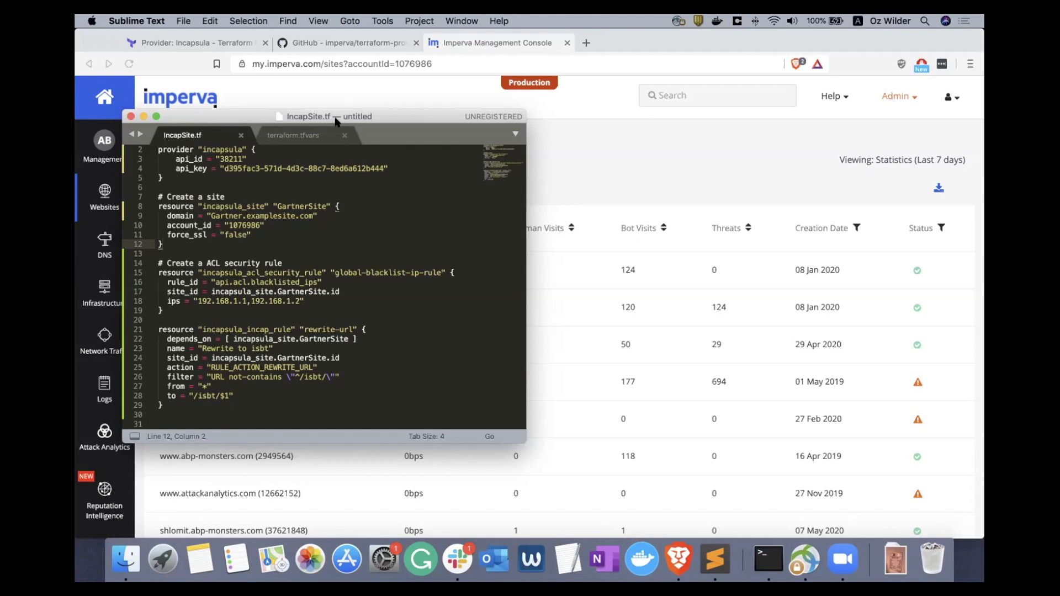
- Run terraform init in the Desktop directory, installing the Incapsula provider plugin
key("super+Tab")
key("super+Tab")
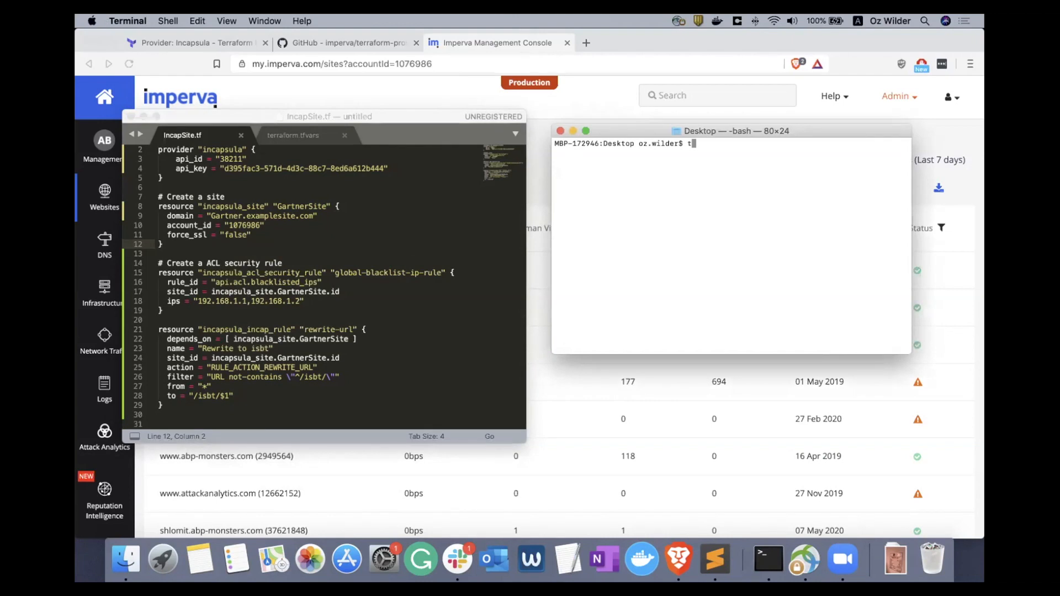
type("terraform init")
key("Return")
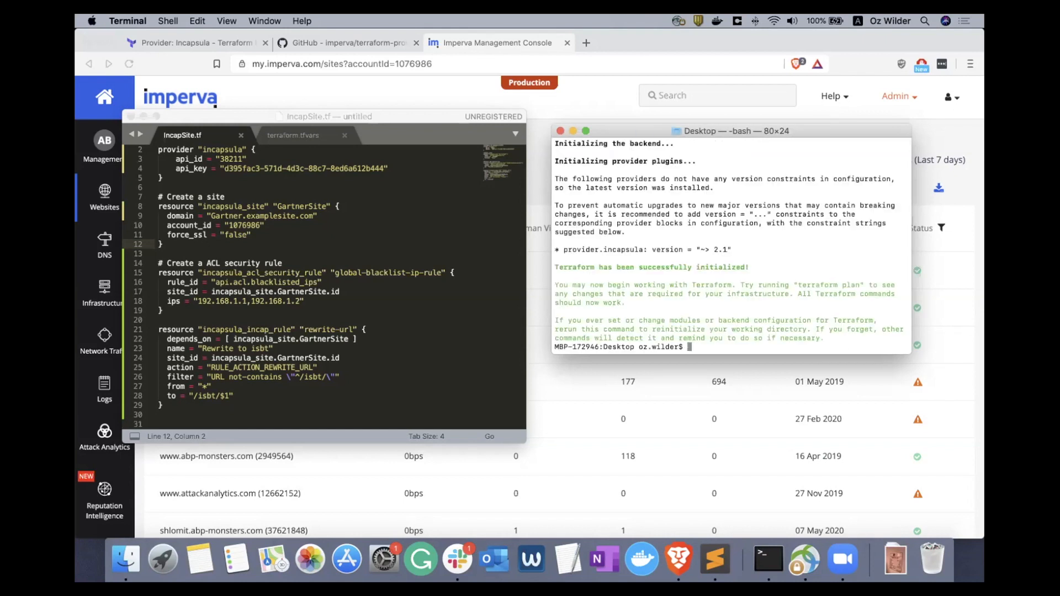
type("terraform ")
type("plan")
- Run terraform plan and apply, confirming 'yes' to create the site, ACL rule and rewrite rule
key("Return")
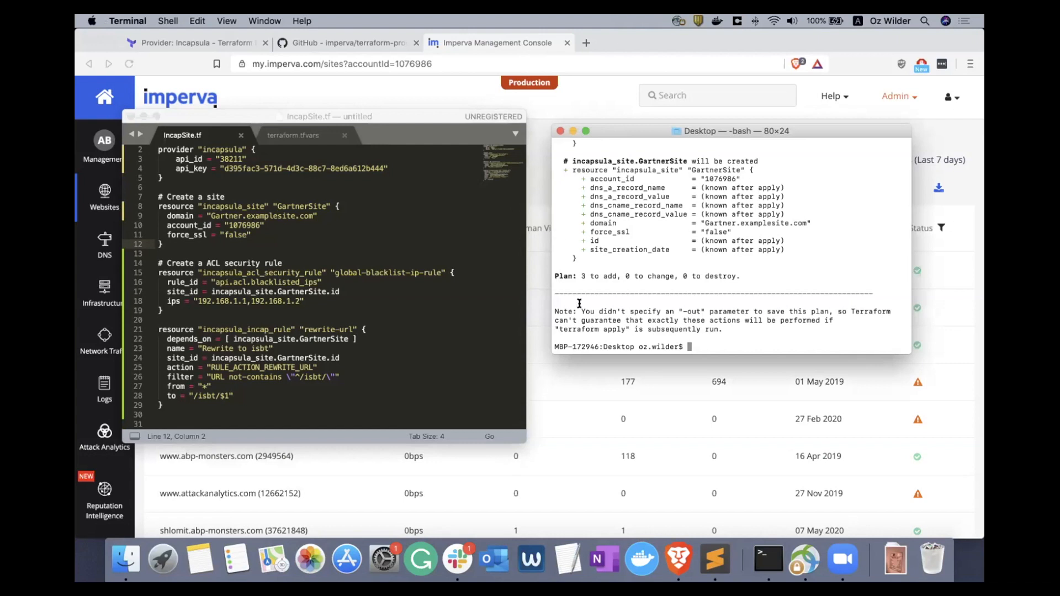
type("terrafo")
type("rm apply")
key("Return")
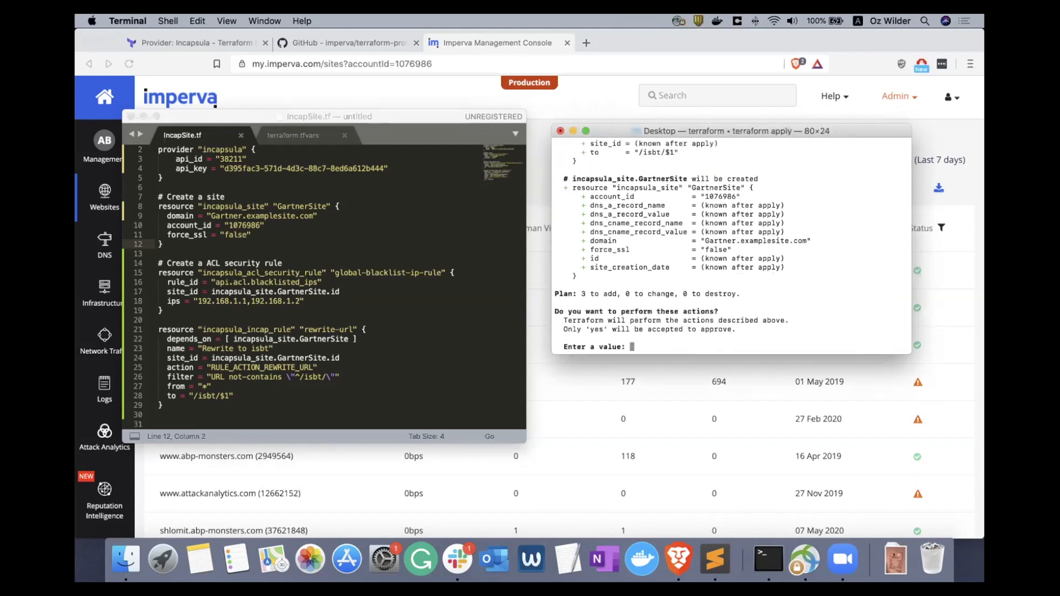
type("yes")
key("Return")
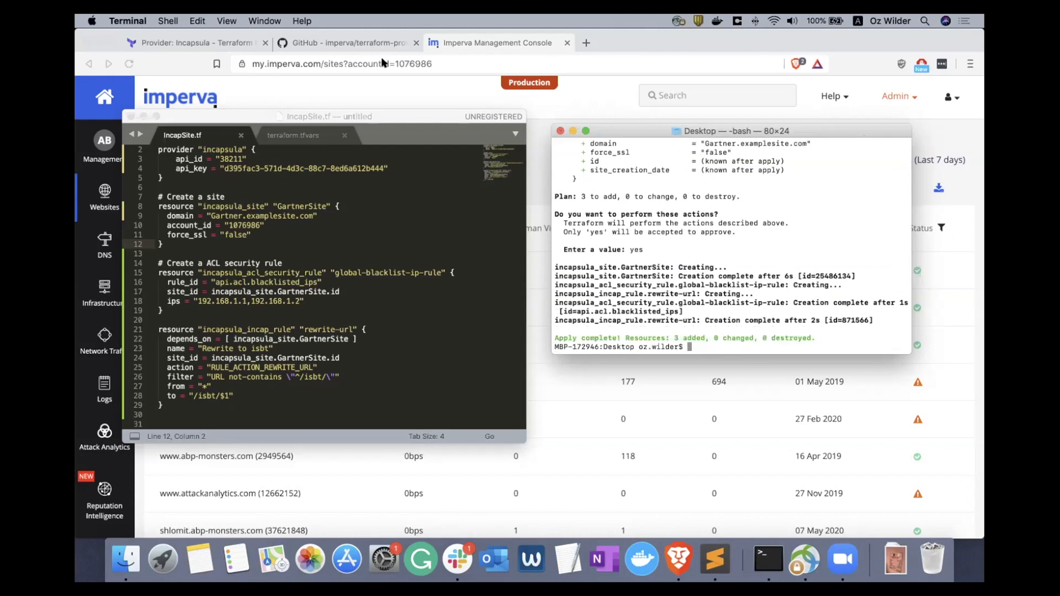
- Sort the Imperva websites list by Creation Date, newest to oldest, putting gartner.examplesite.com on top
left_click(390, 96)
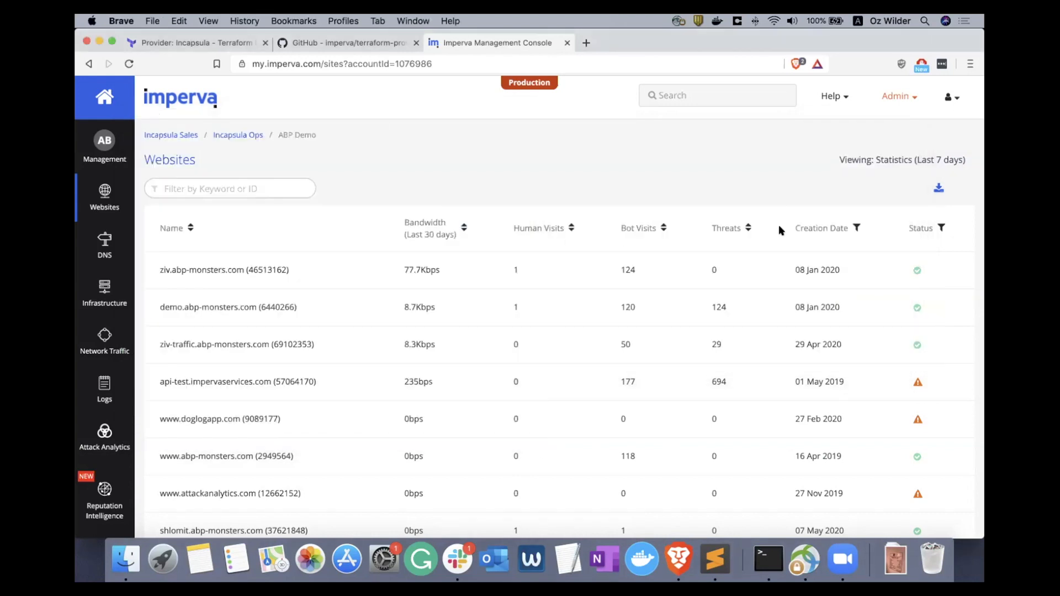
left_click(854, 225)
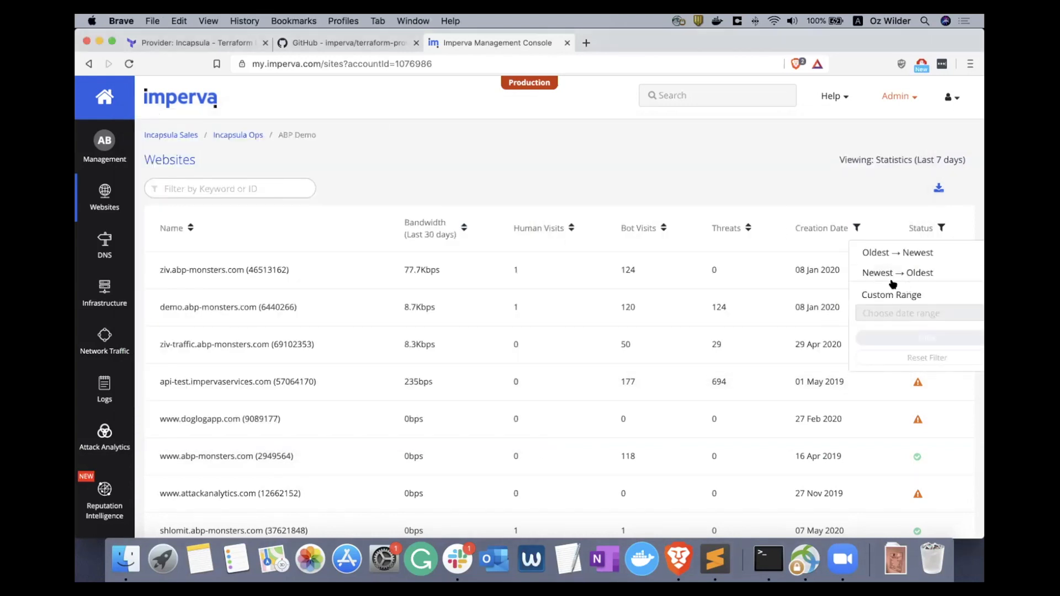
left_click(893, 274)
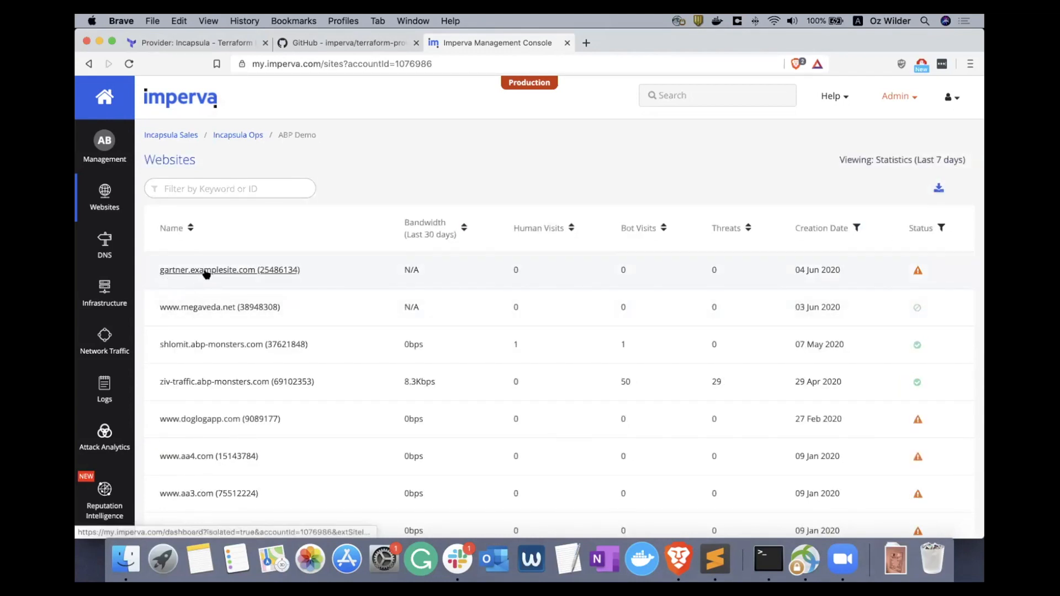
- Verify gartner.examplesite.com blocks 192.168.1.1 and 192.168.1.2, then view its enabled rewrite rule
left_click(241, 270)
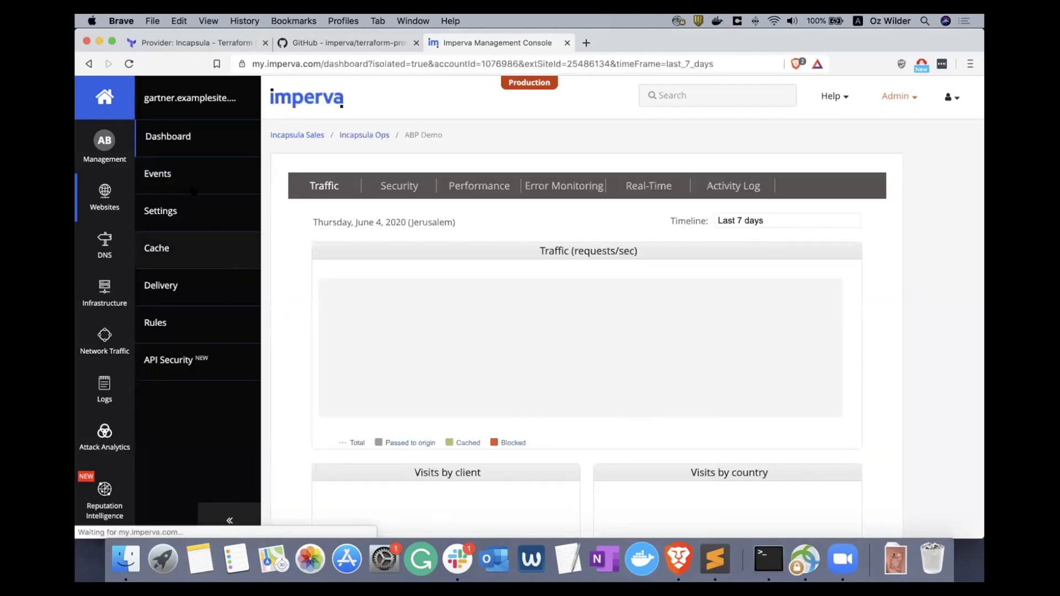
left_click(159, 210)
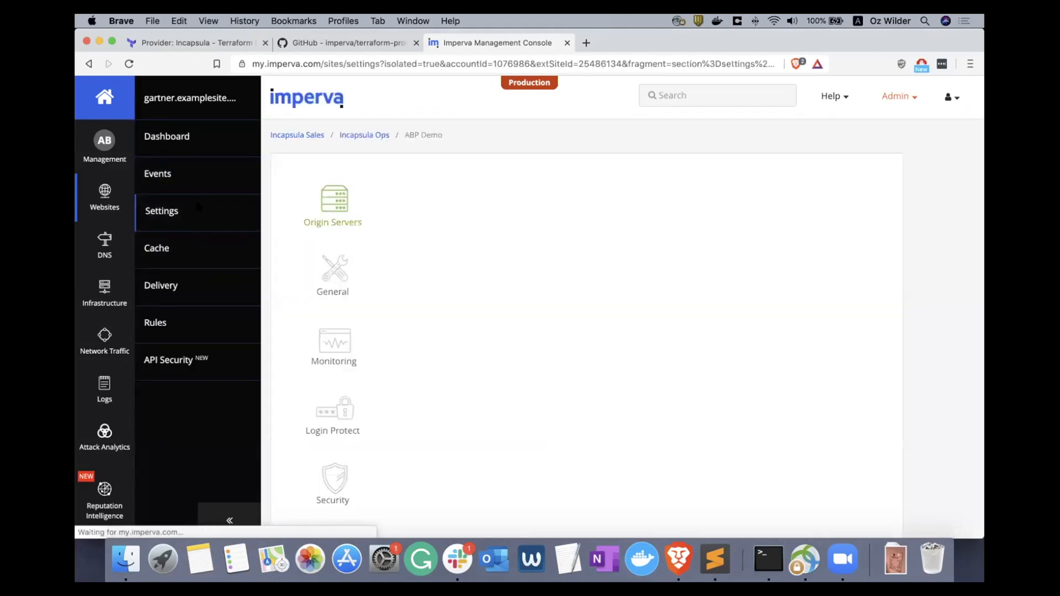
scroll(346, 341, "down", 2)
scroll(346, 342, "down", 2)
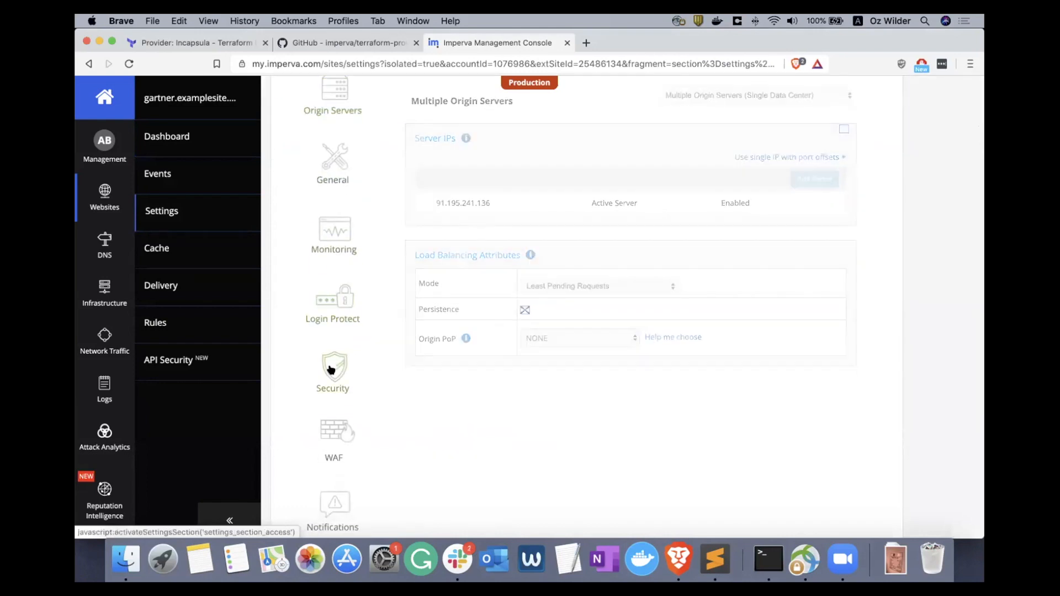
left_click(331, 369)
scroll(443, 381, "down", 3)
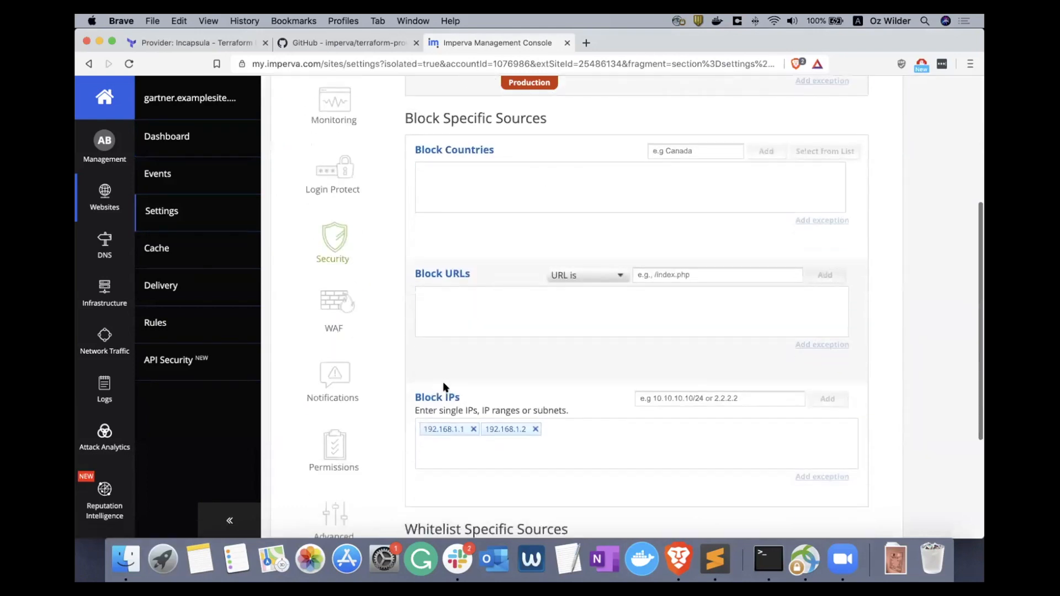
scroll(439, 398, "down", 1)
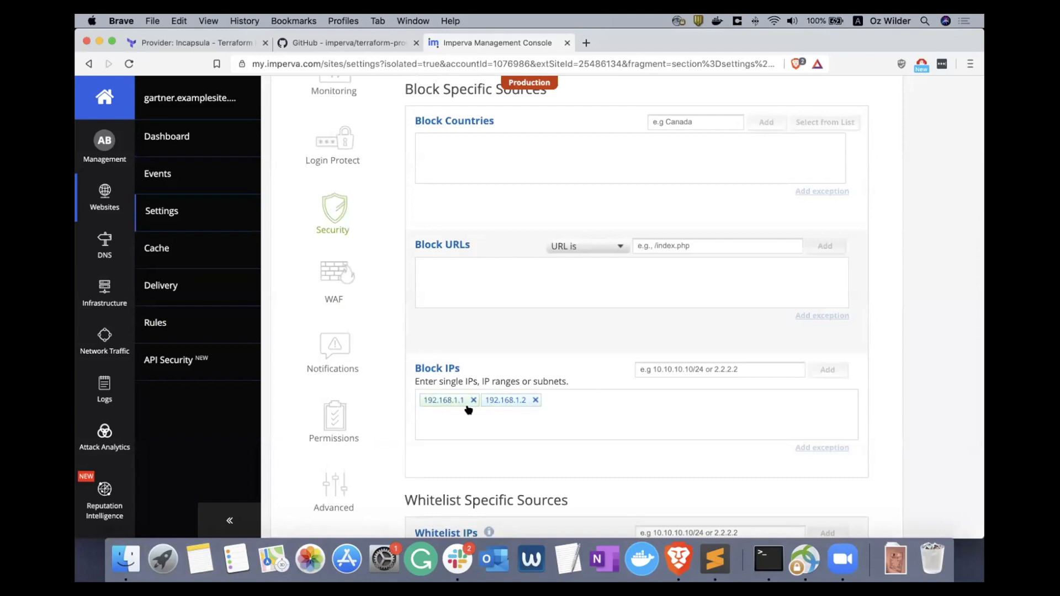
left_click(155, 322)
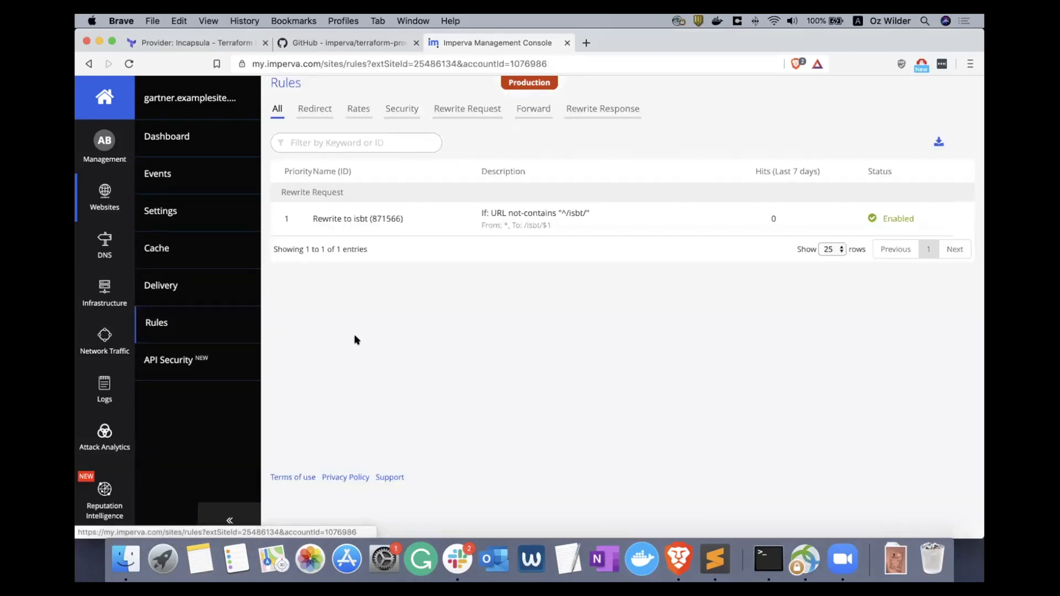